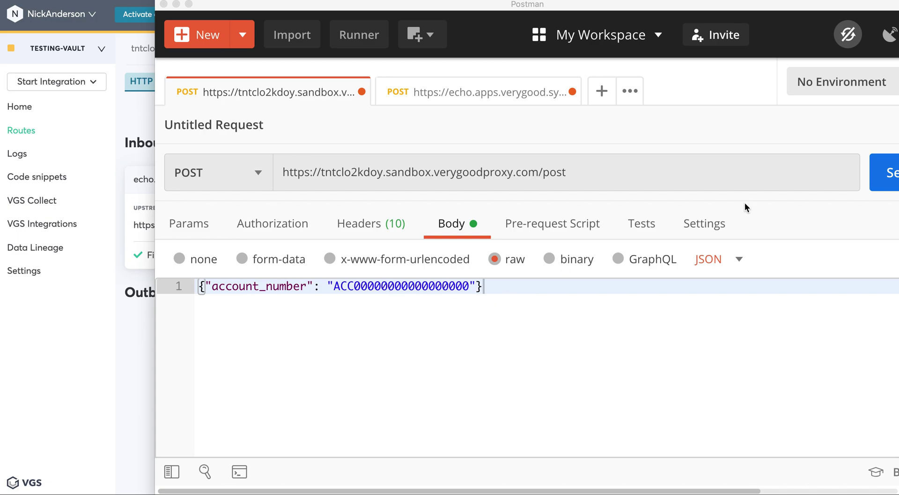
- Send the sandbox proxy request and select the tok_sandbox token returned for account_number
click(885, 185)
scroll(752, 403, down, 5)
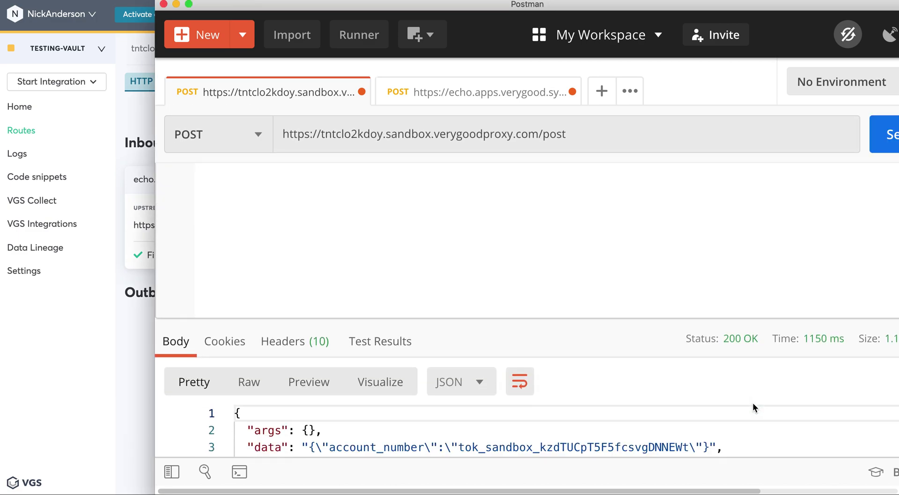
double_click(566, 352)
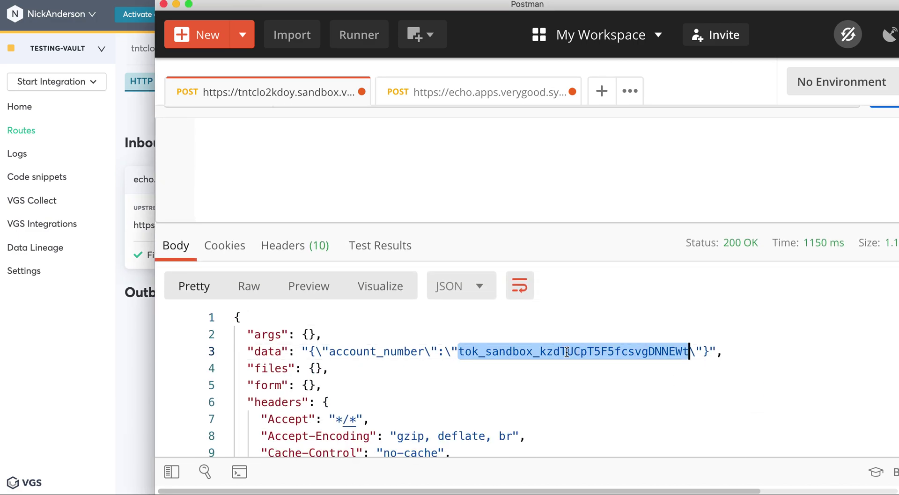
- On VGS Routes, expand the inbound echo route's filter redacting $.account_number and view integration options
click(136, 322)
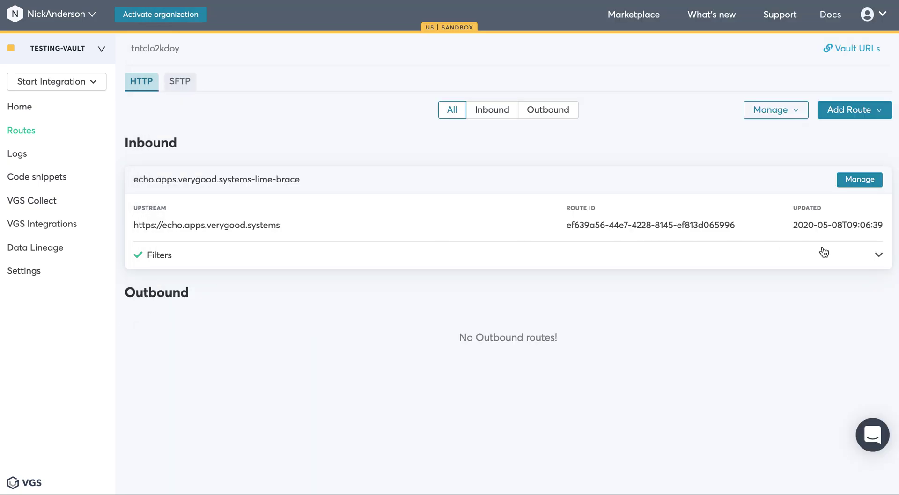
click(867, 257)
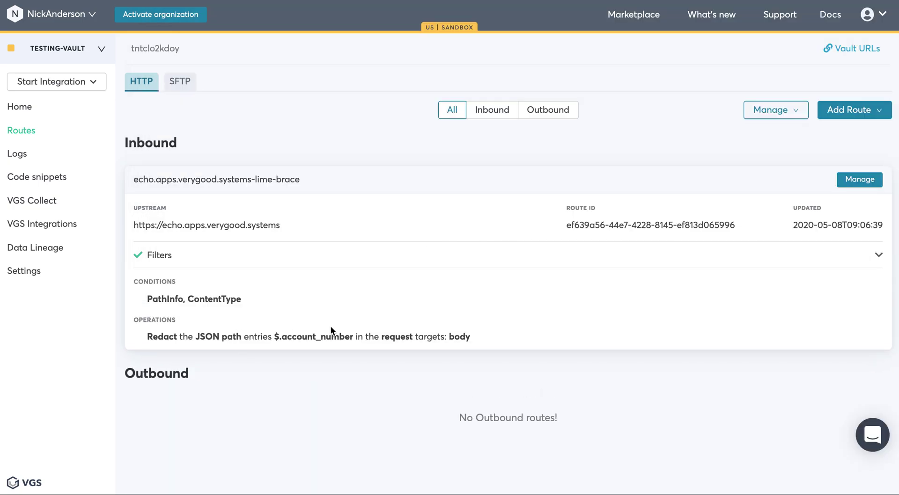
double_click(319, 335)
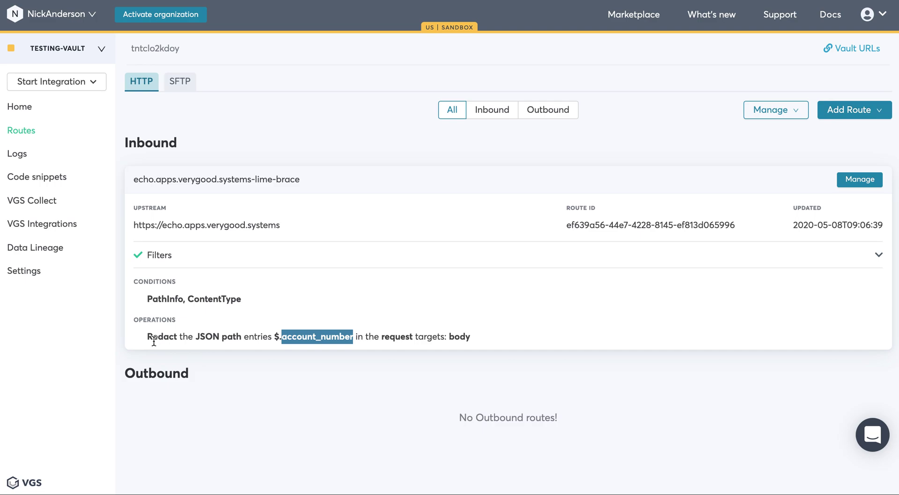
click(81, 84)
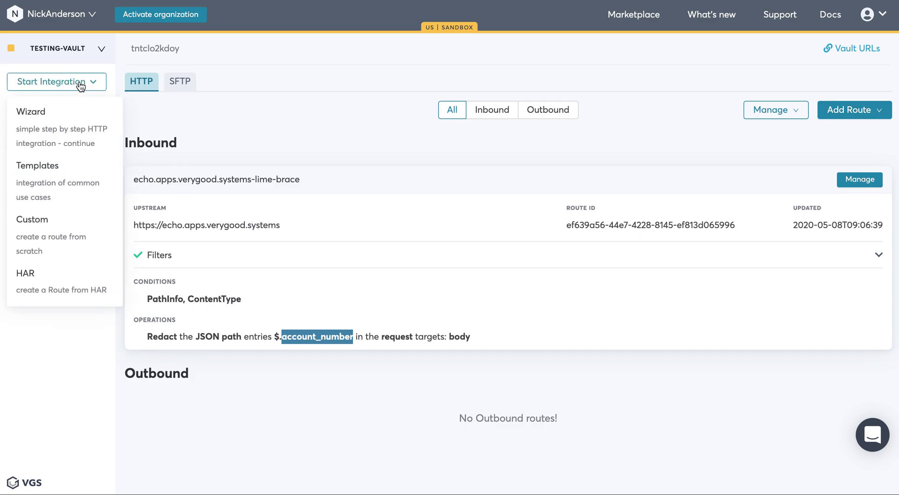
- Start the outbound integration Wizard and inspect the curl example's credentials and echo URL
click(86, 140)
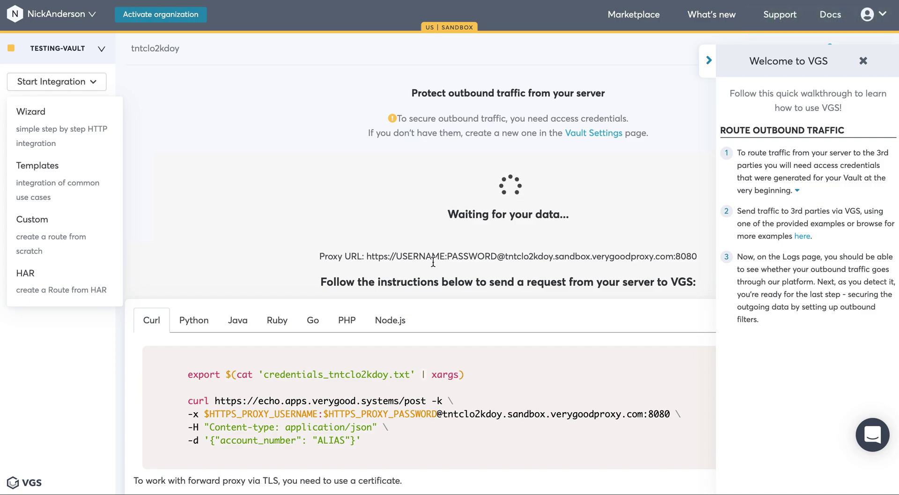
scroll(471, 326, down, 3)
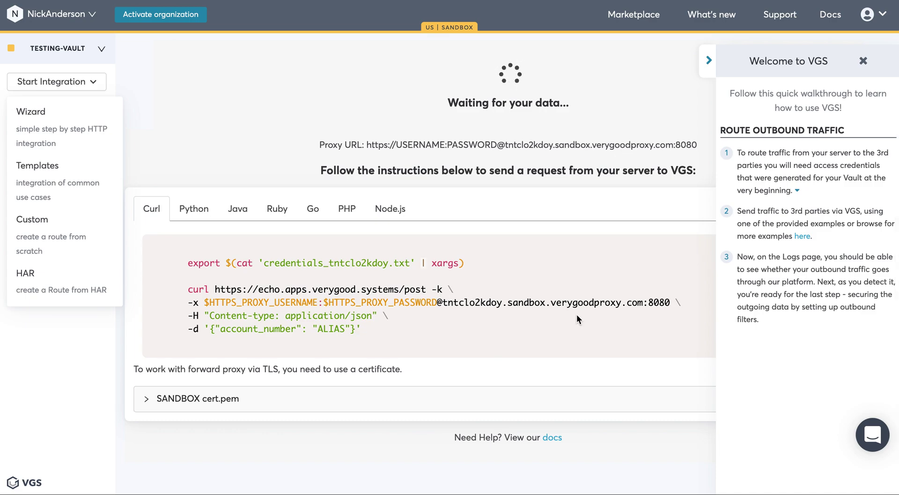
mouse_move(444, 302)
mouse_down()
mouse_move(674, 302)
mouse_move(428, 304)
mouse_up()
click(481, 304)
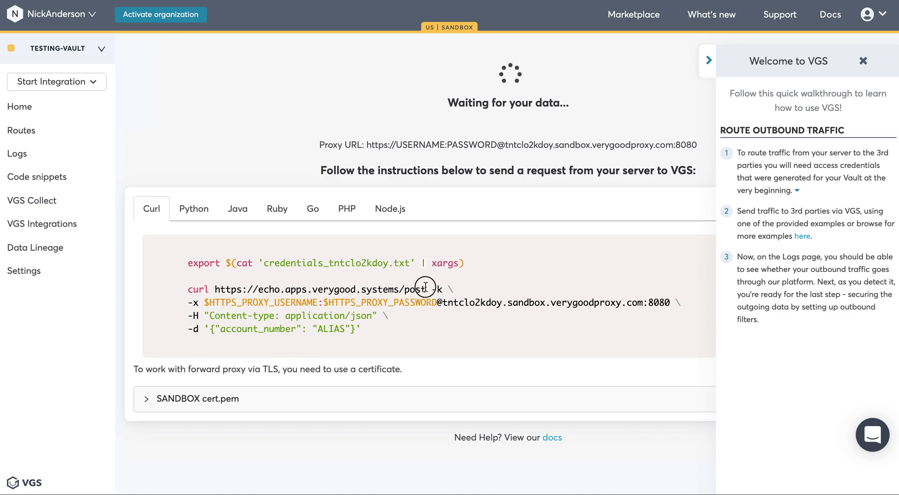
mouse_move(426, 290)
mouse_down()
mouse_move(217, 289)
mouse_move(414, 287)
mouse_up()
click(274, 299)
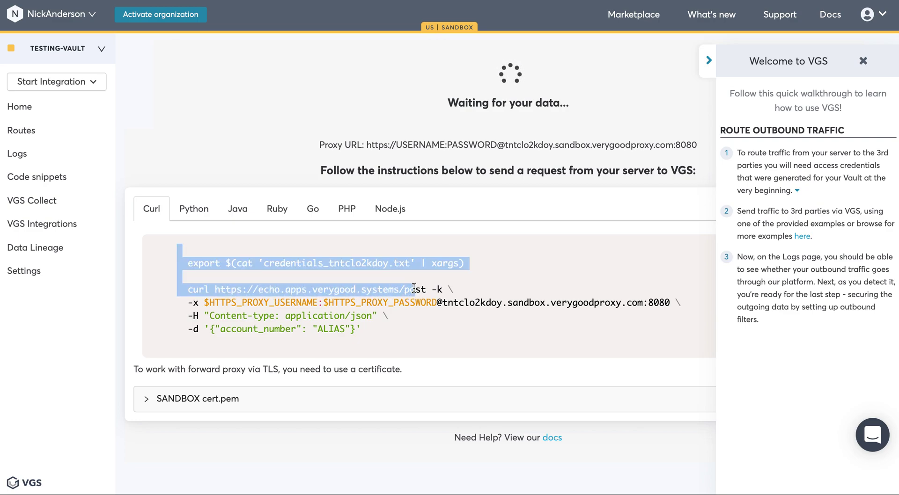
- Examine the verygood.systems proxy domain and the ALIAS value in the curl example
click(414, 287)
drag(324, 286, 370, 286)
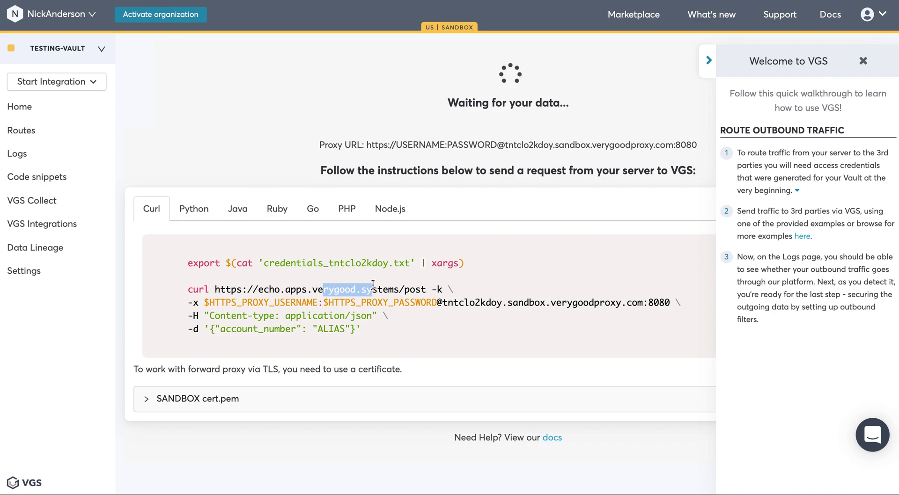
click(373, 284)
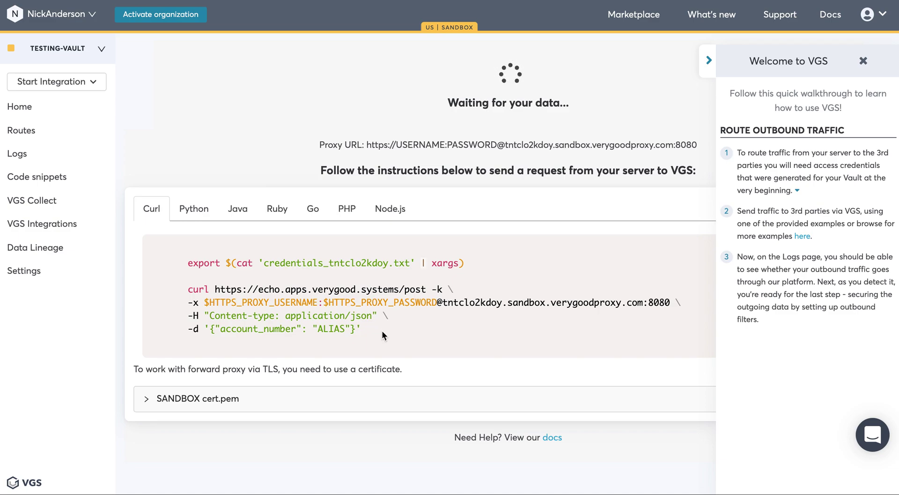
double_click(328, 324)
click(422, 380)
- In Postman, send the ALIAS request directly to echo.apps.verygood.systems/post and review the response
key(super+Tab)
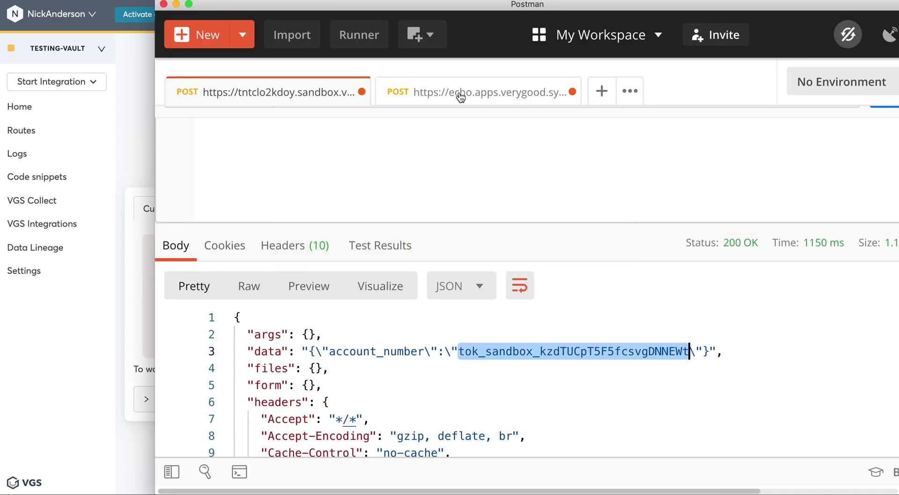
click(460, 93)
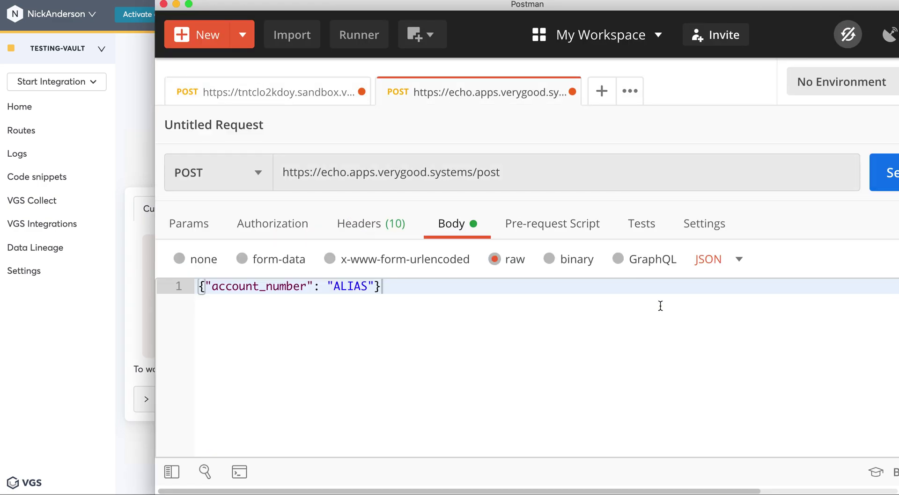
click(885, 172)
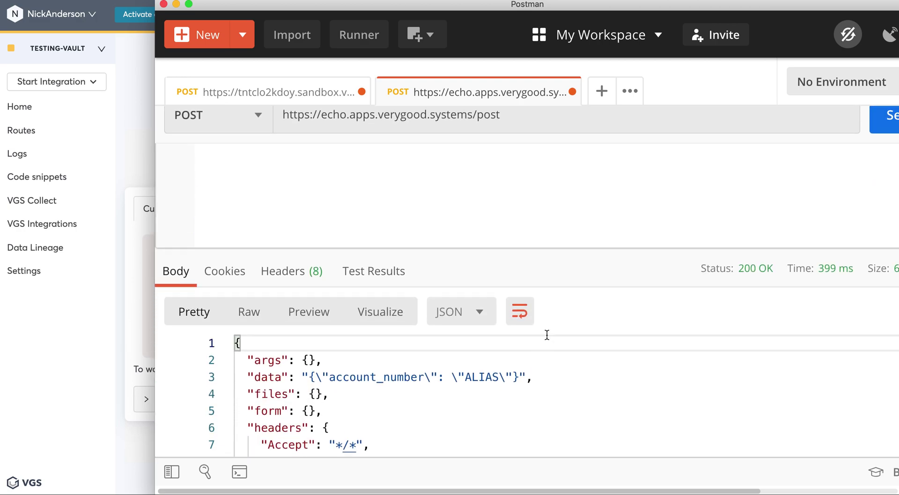
scroll(569, 206, up, 5)
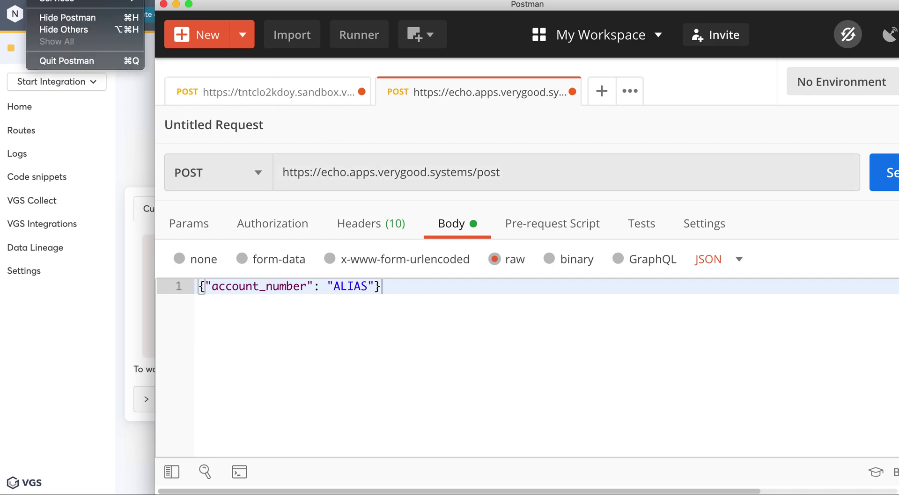
- Enable a custom authenticated proxy in Postman Settings, pointing at the vault's sandbox proxy on port 8080
key(super+comma)
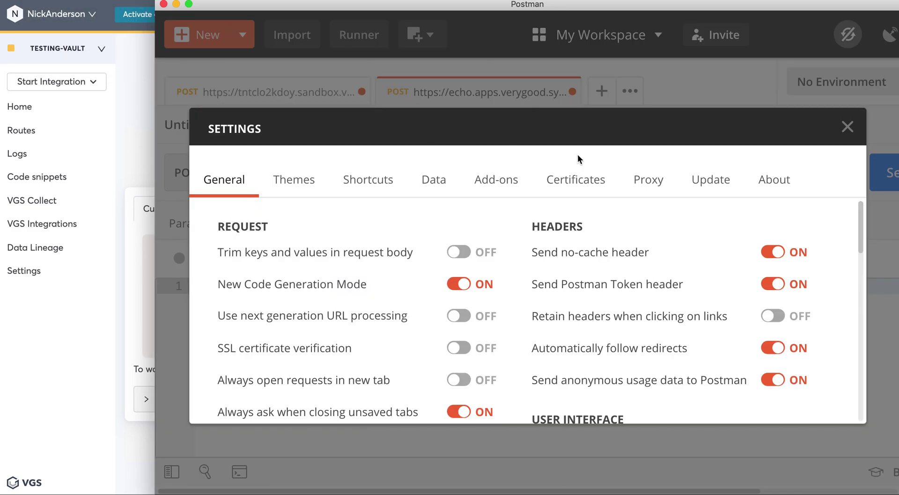
click(637, 196)
scroll(594, 253, down, 5)
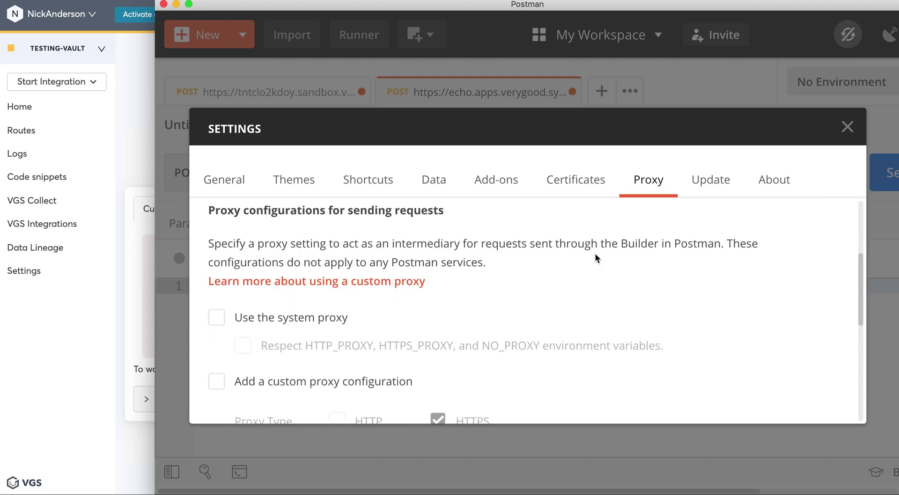
click(216, 316)
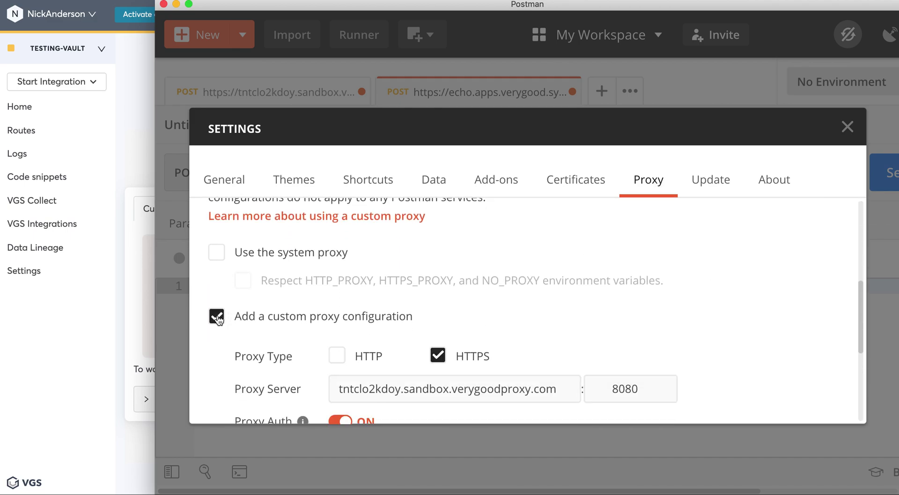
scroll(355, 313, down, 3)
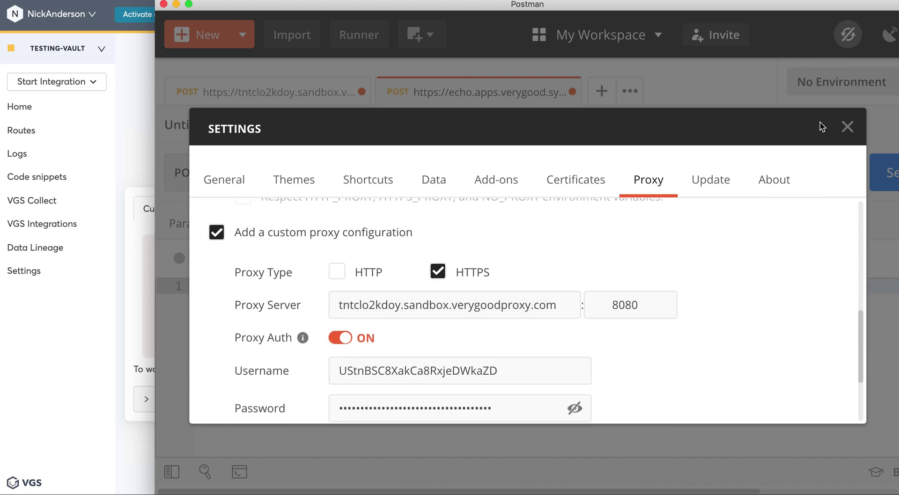
scroll(795, 283, down, 3)
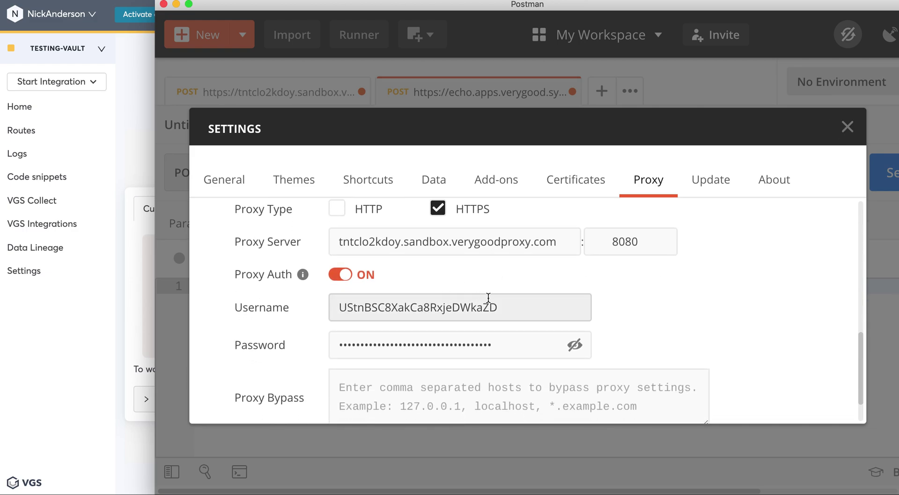
- Close Settings and resend the ALIAS request, getting 200 OK
click(848, 128)
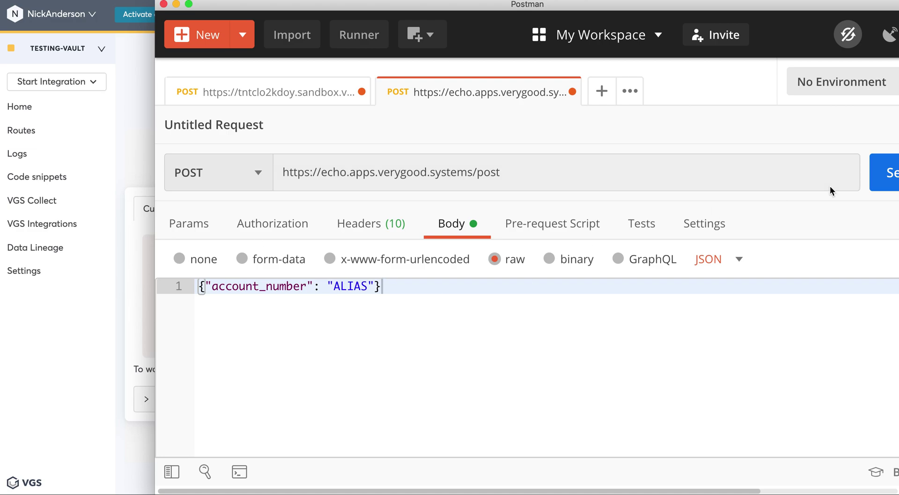
click(880, 187)
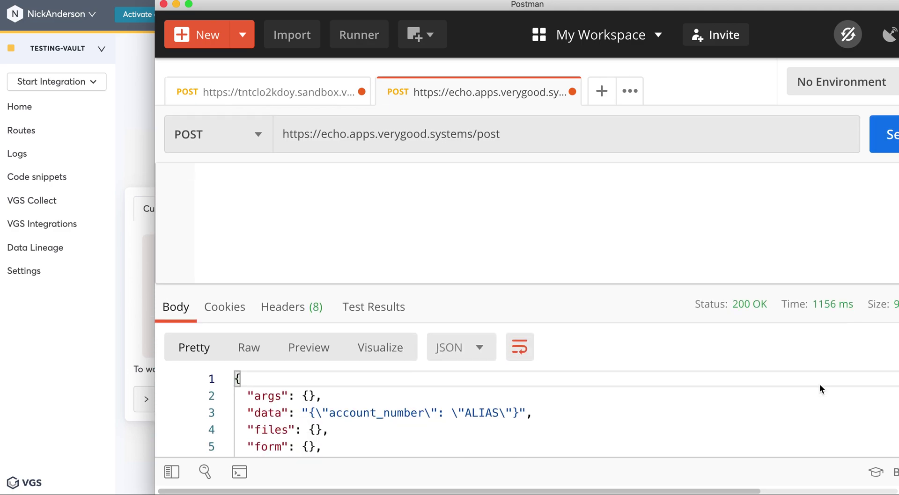
scroll(819, 384, down, 4)
- Open the latest outbound POST log to echo.apps.verygood.systems/post and start securing its payload
click(103, 321)
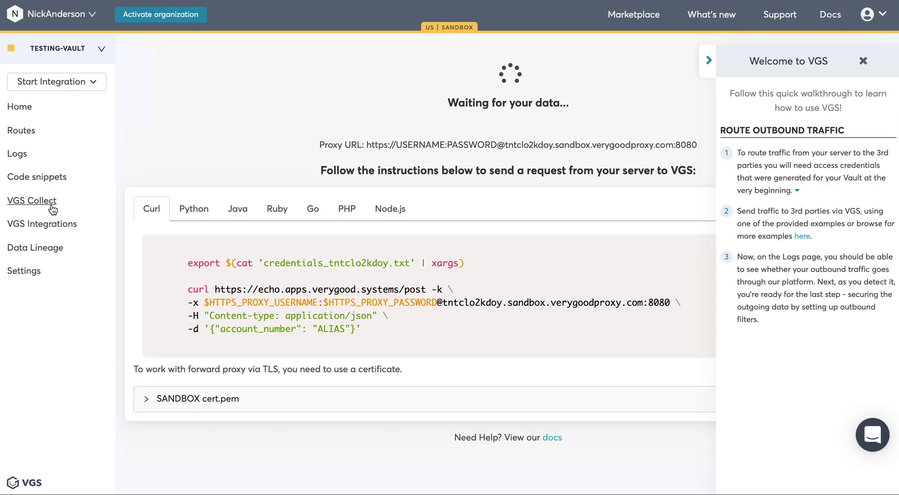
click(22, 160)
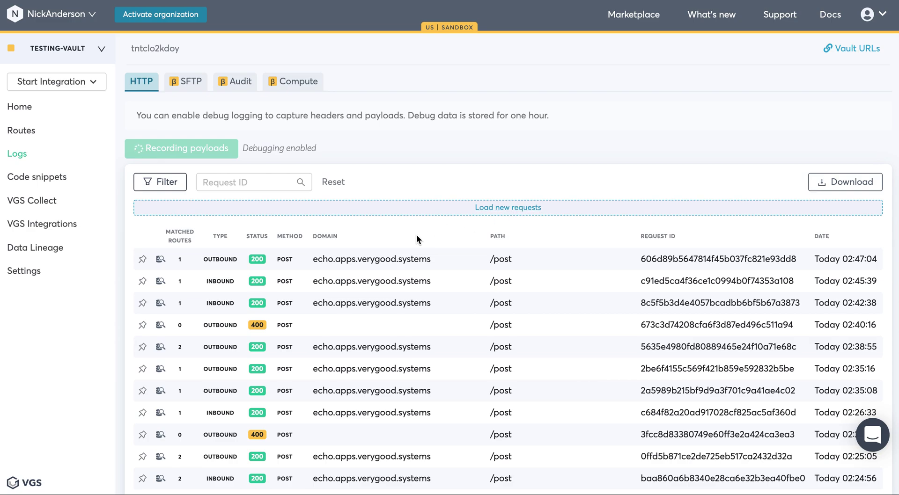
click(347, 258)
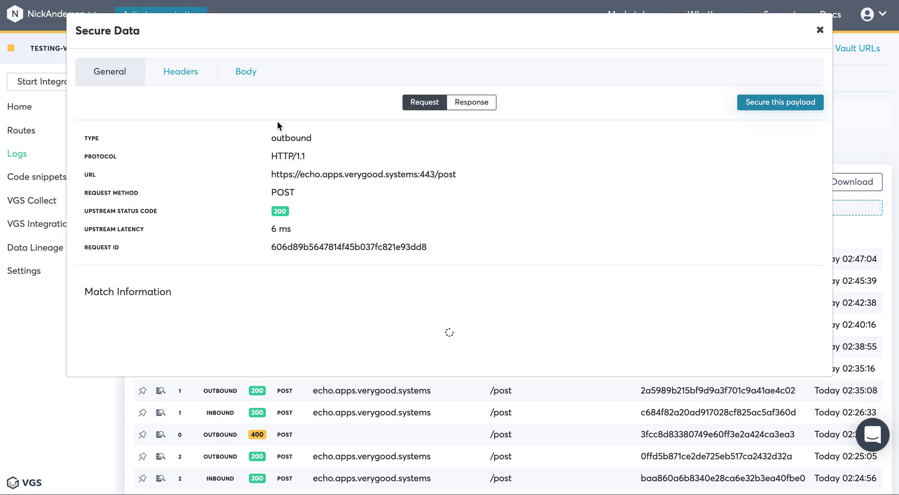
click(248, 72)
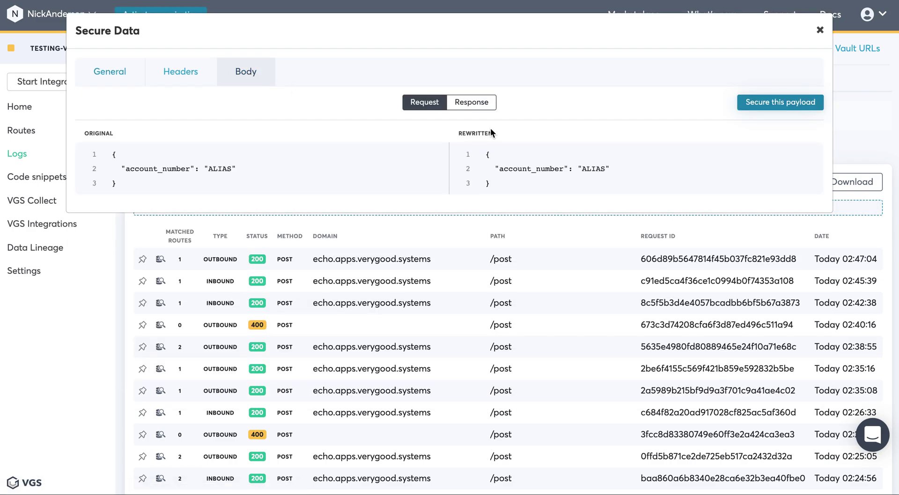
click(770, 104)
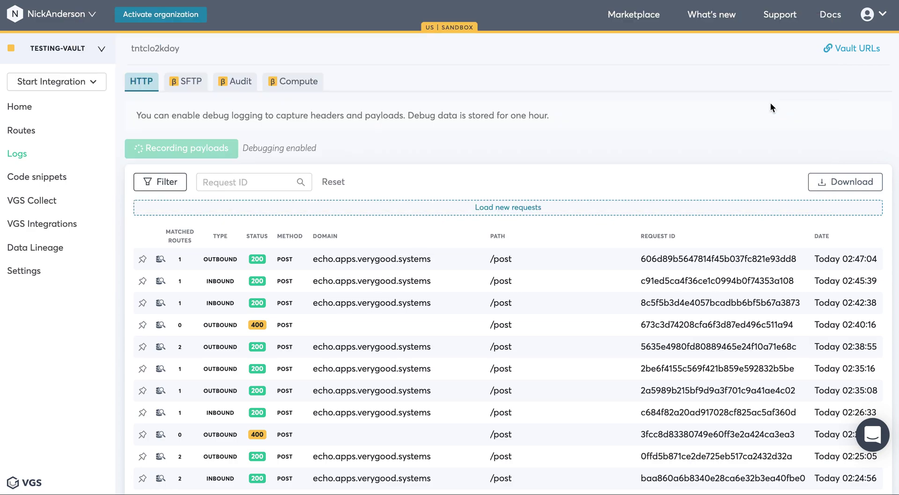
- Mark account_number for Reveal with persistent storage, creating route dark-grey-france, and view its configuration
click(237, 93)
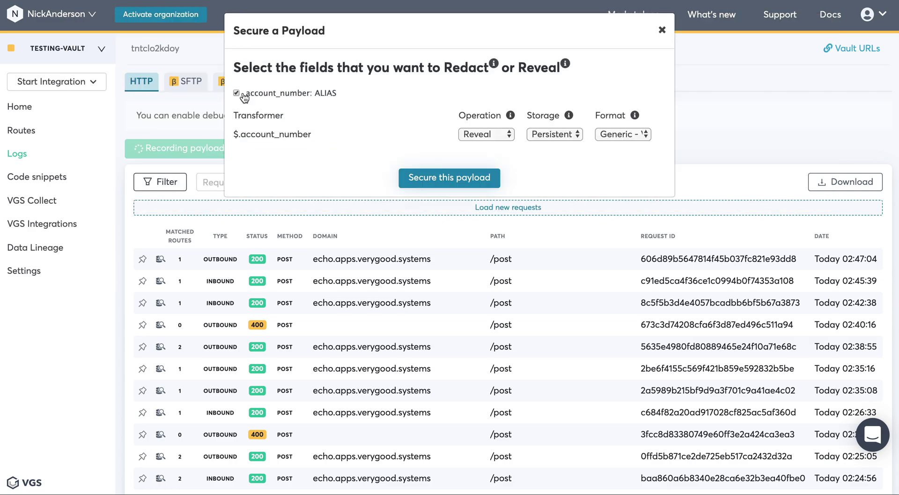
click(447, 179)
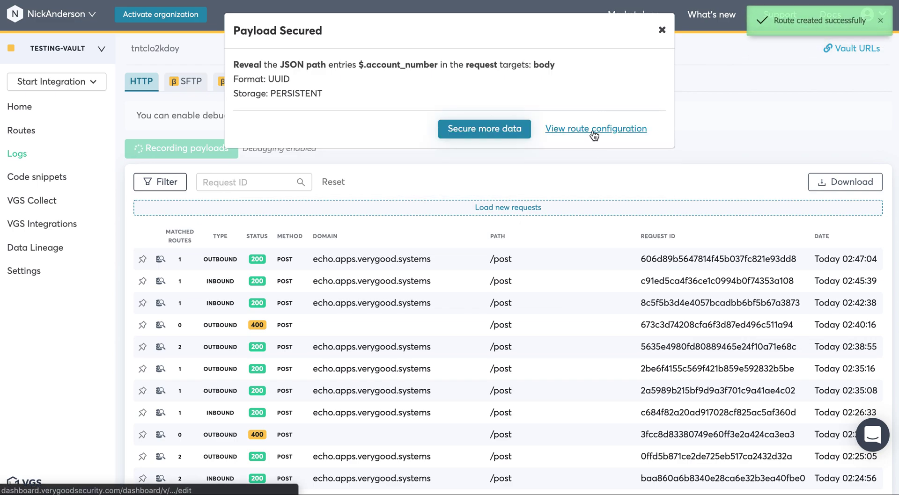
click(593, 131)
- Review the dark-grey-france route's upstream host and its /post PathInfo condition
scroll(446, 345, down, 7)
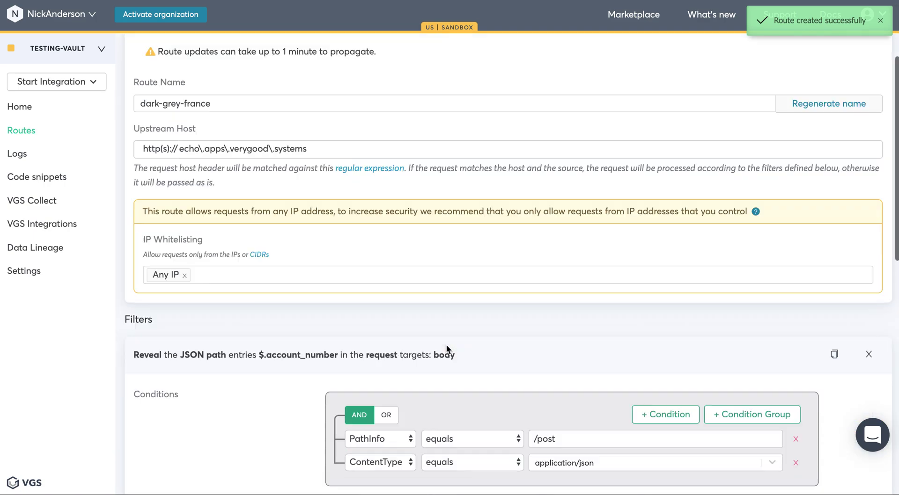
scroll(445, 345, up, 3)
scroll(446, 345, up, 2)
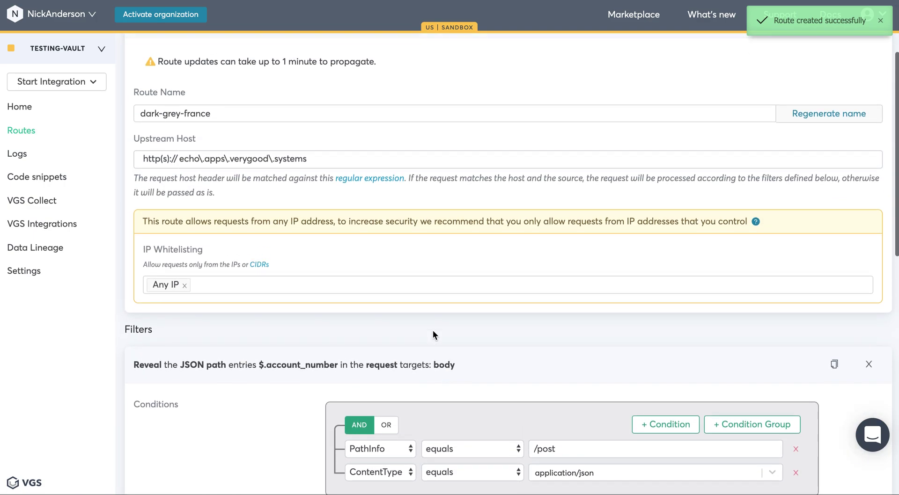
drag(328, 160, 178, 161)
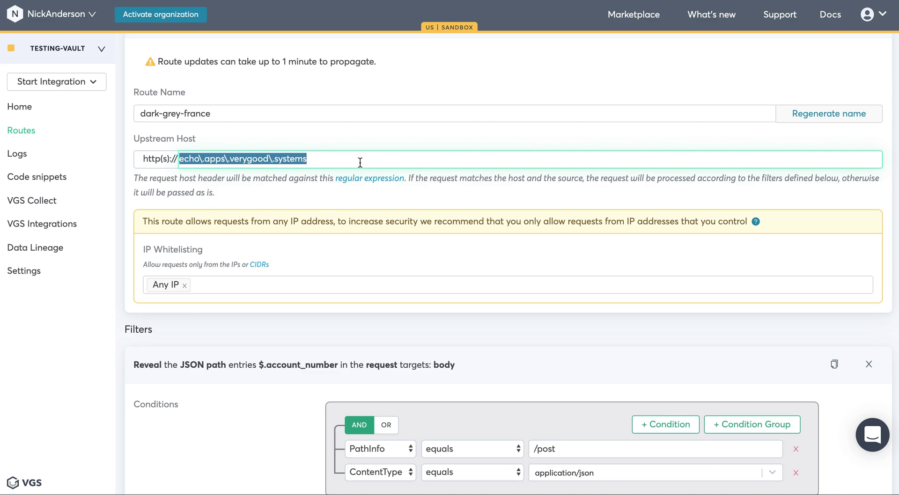
scroll(403, 216, down, 5)
click(568, 217)
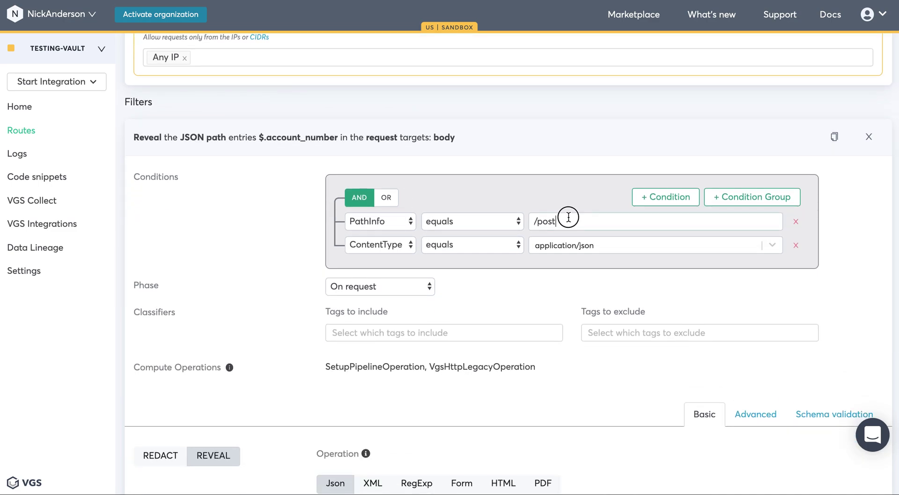
drag(568, 217, 442, 207)
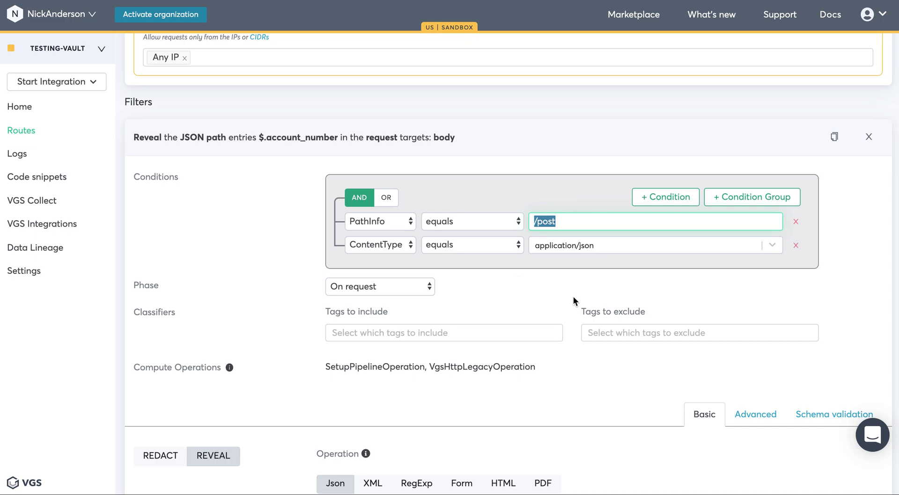
- Keep the filter phase On request with JSON path $.account_number, and save the route
scroll(574, 300, down, 2)
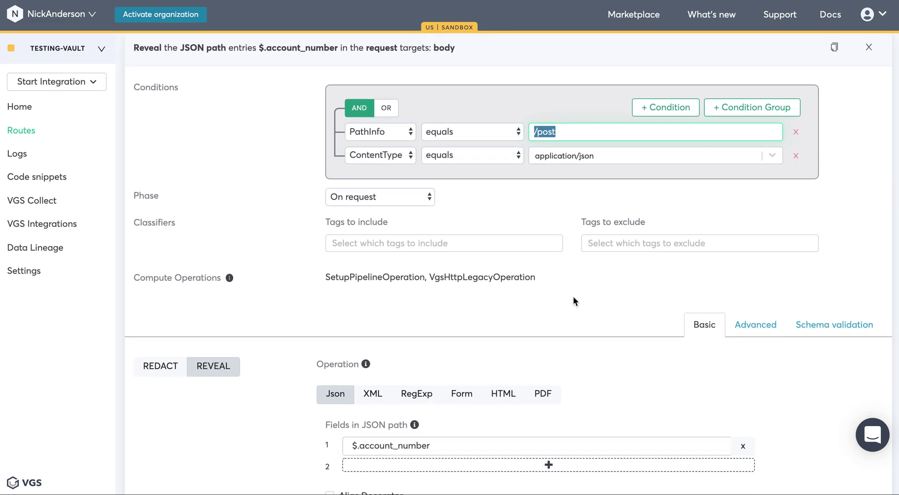
scroll(574, 297, down, 3)
click(401, 75)
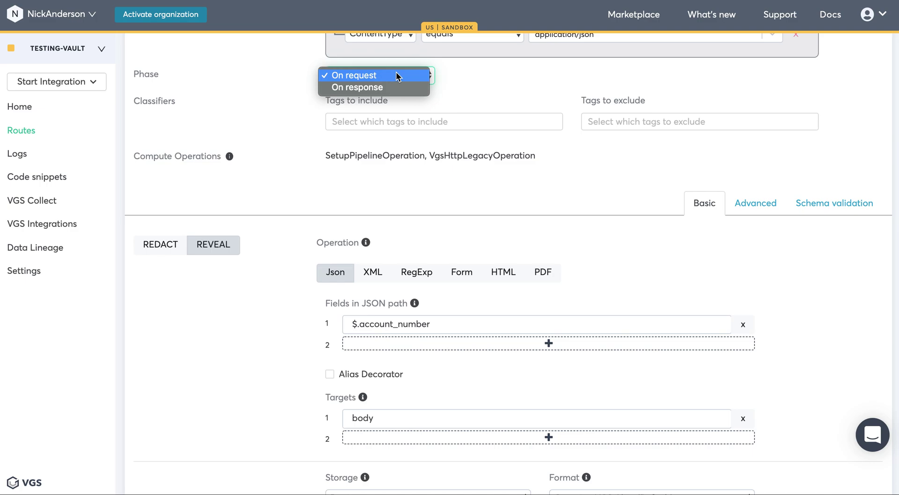
click(247, 125)
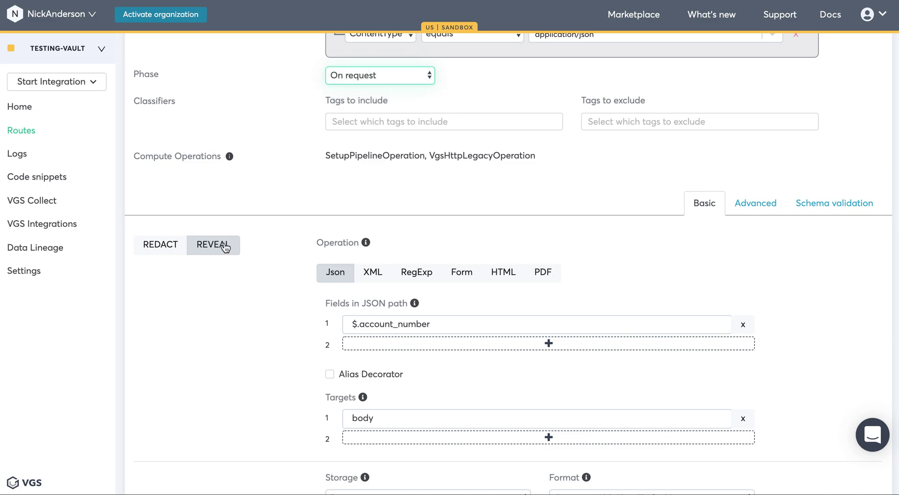
double_click(397, 323)
scroll(560, 333, down, 3)
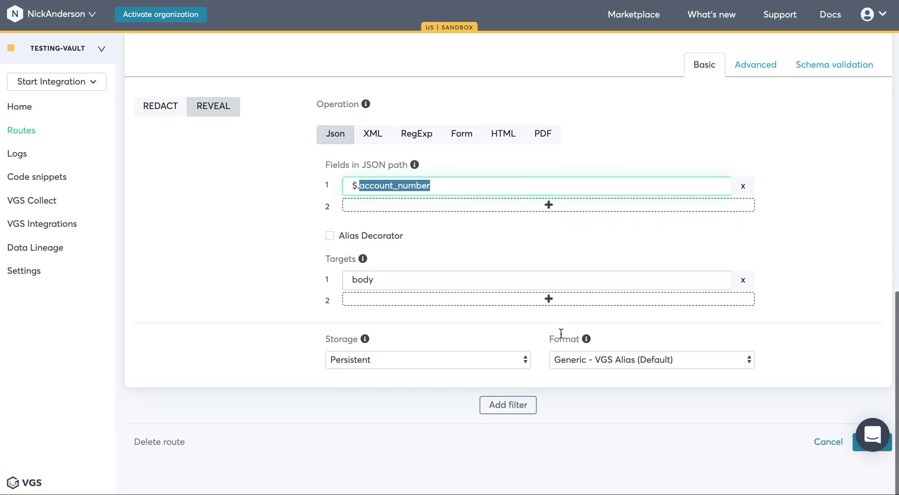
click(856, 453)
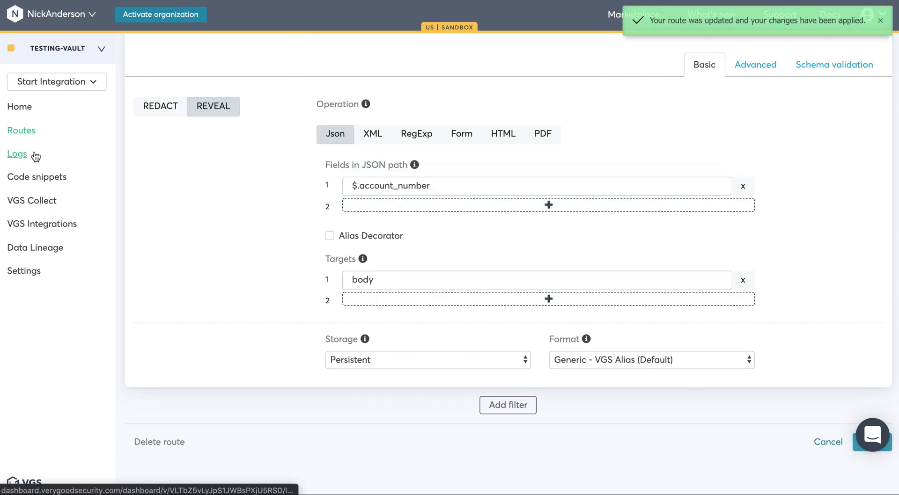
- Return to Routes and highlight the unfinished (.*) outbound route's ID
click(32, 136)
scroll(561, 292, down, 2)
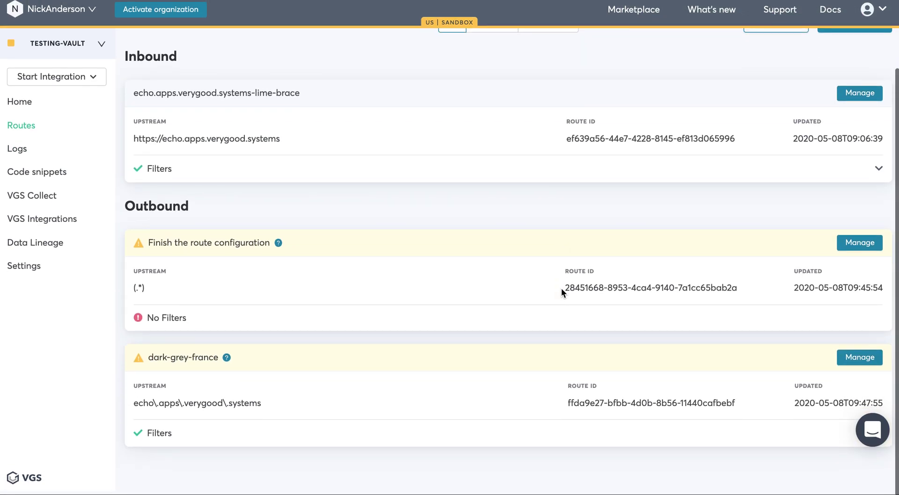
drag(149, 291, 133, 292)
triple_click(134, 293)
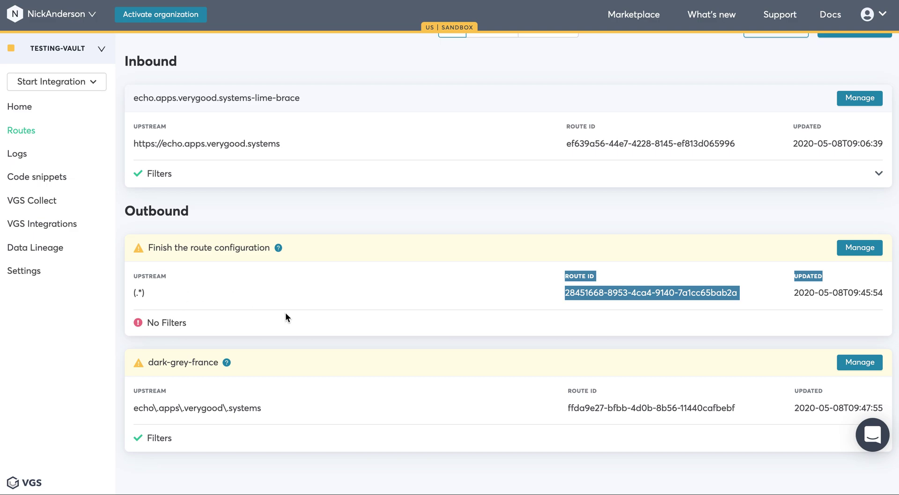
- Delete the unfinished catch-all outbound route, confirming the deletion, leaving dark-grey-france
click(860, 247)
scroll(471, 228, down, 2)
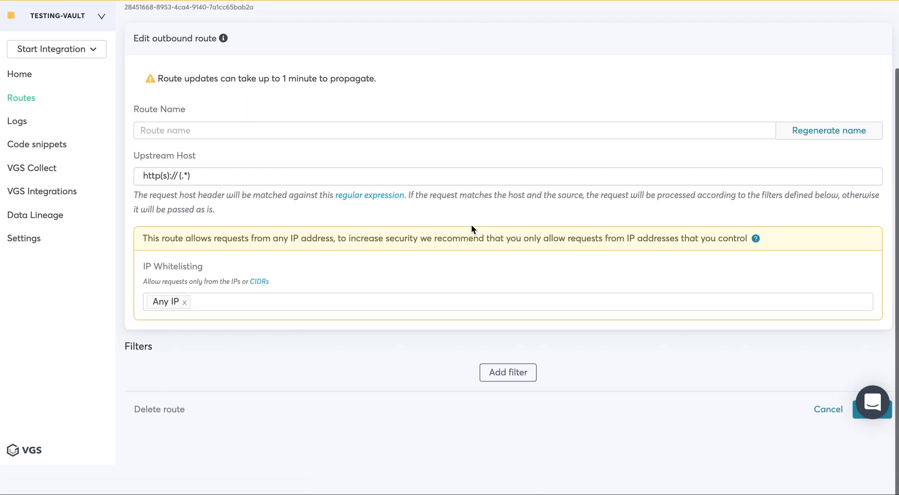
scroll(471, 228, up, 1)
click(164, 444)
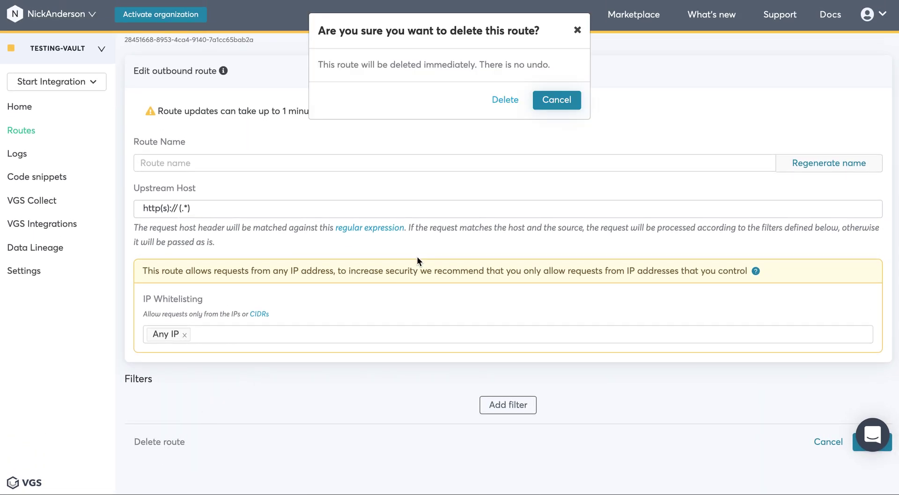
click(514, 109)
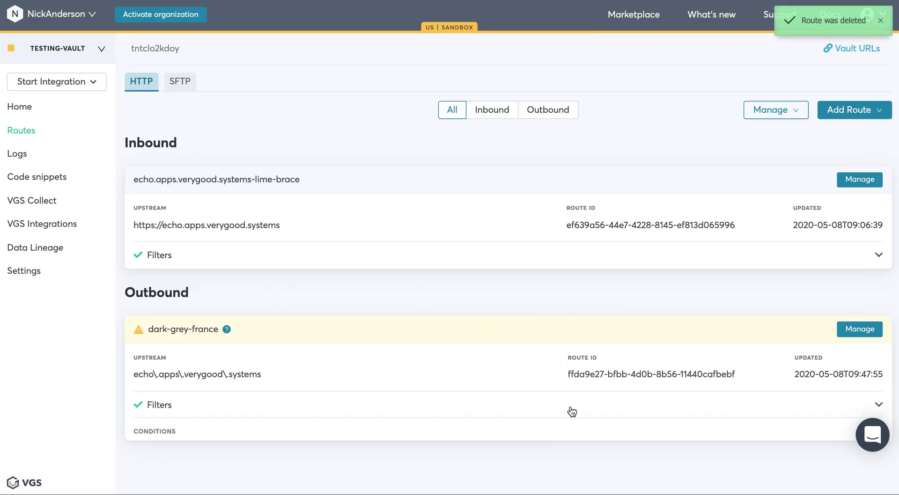
scroll(570, 408, down, 1)
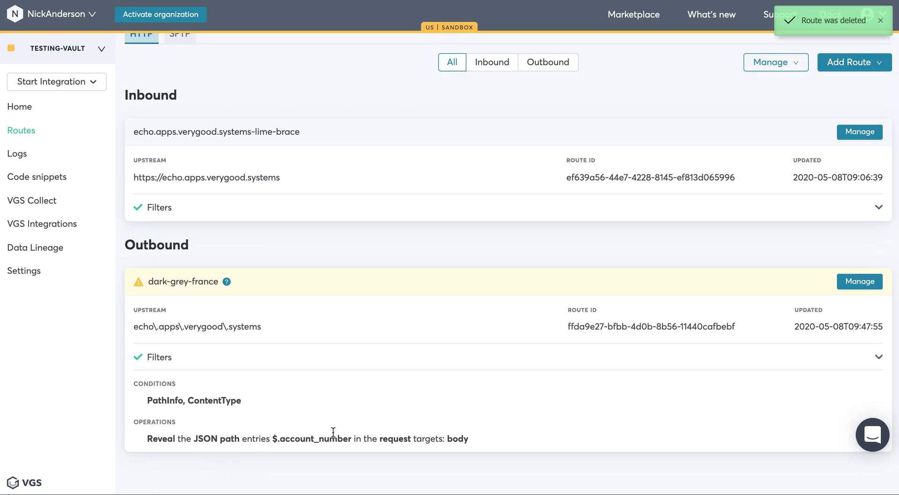
key(super+Tab)
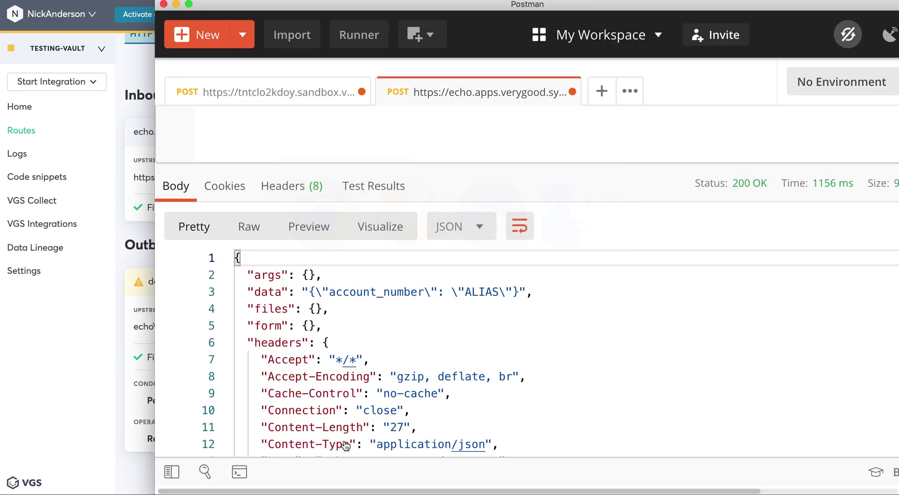
- Copy the sandbox alias token and paste it over ALIAS in the echo.apps request body
click(292, 91)
double_click(525, 351)
key(super+c)
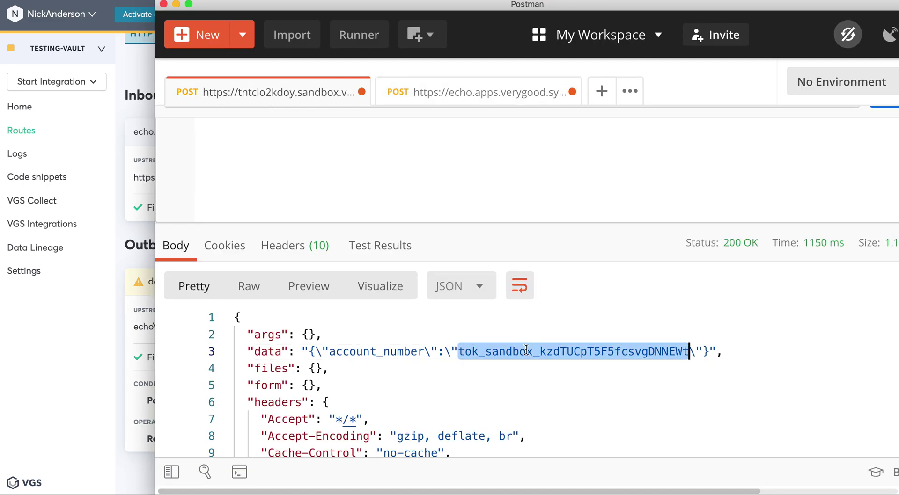
click(483, 96)
double_click(349, 288)
key(super+v)
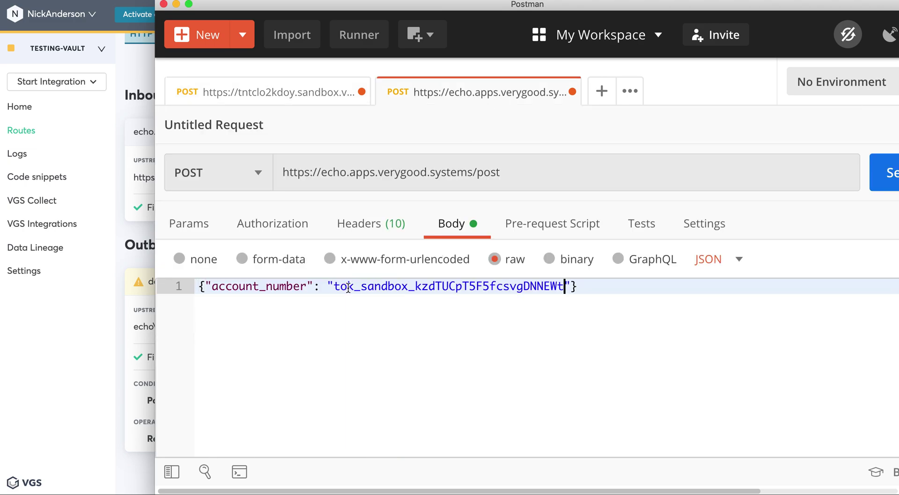
- Send the echo request through the outbound proxy and select the revealed account number in the response
click(886, 178)
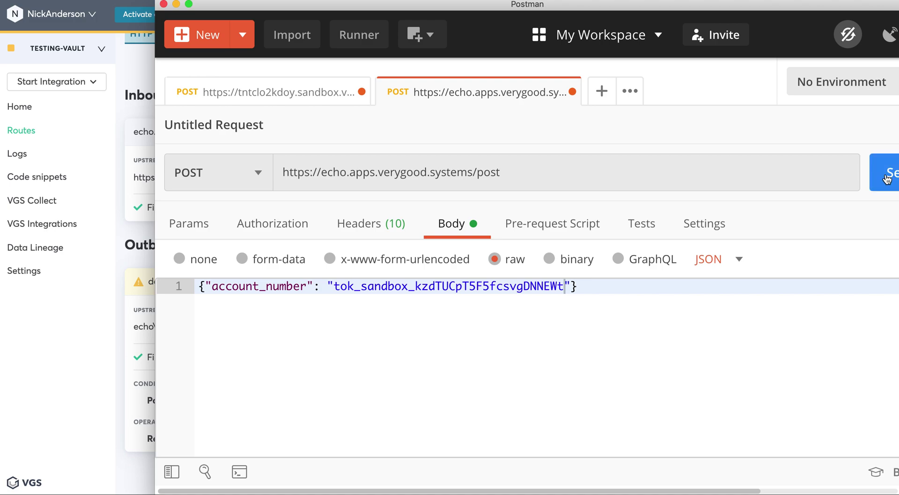
scroll(877, 269, right, 1)
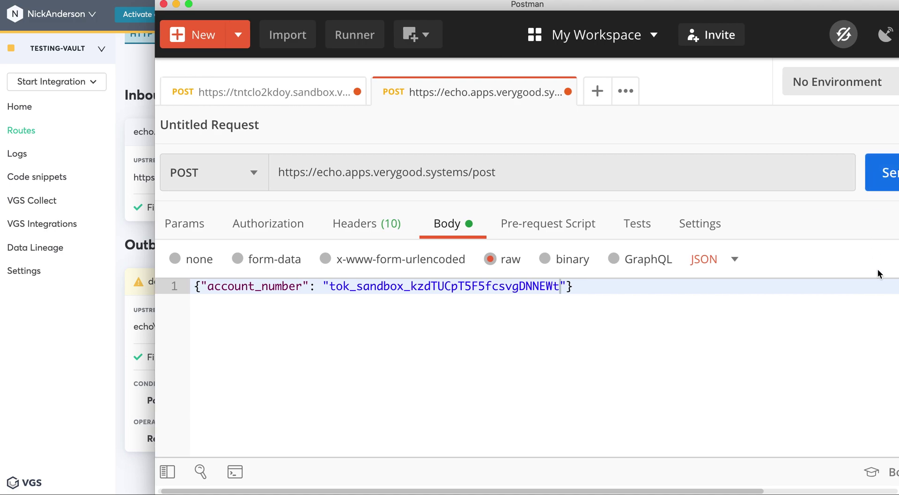
scroll(831, 325, down, 3)
scroll(832, 325, down, 4)
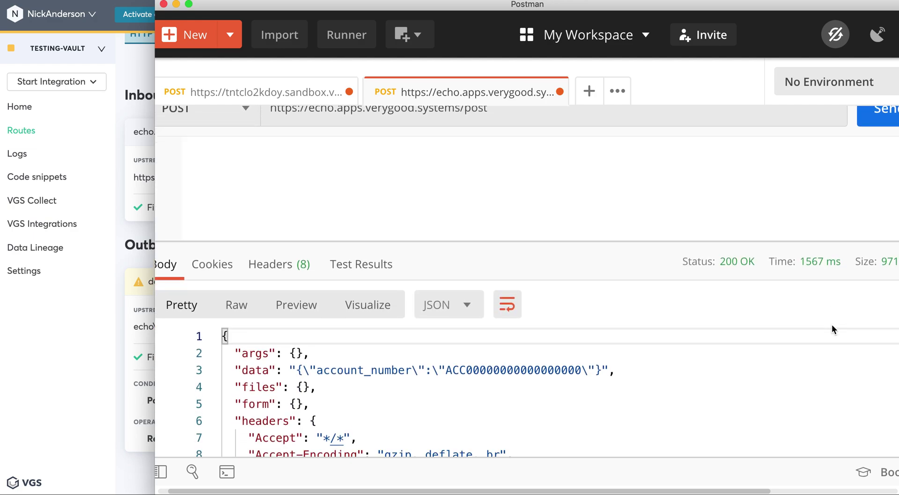
double_click(551, 372)
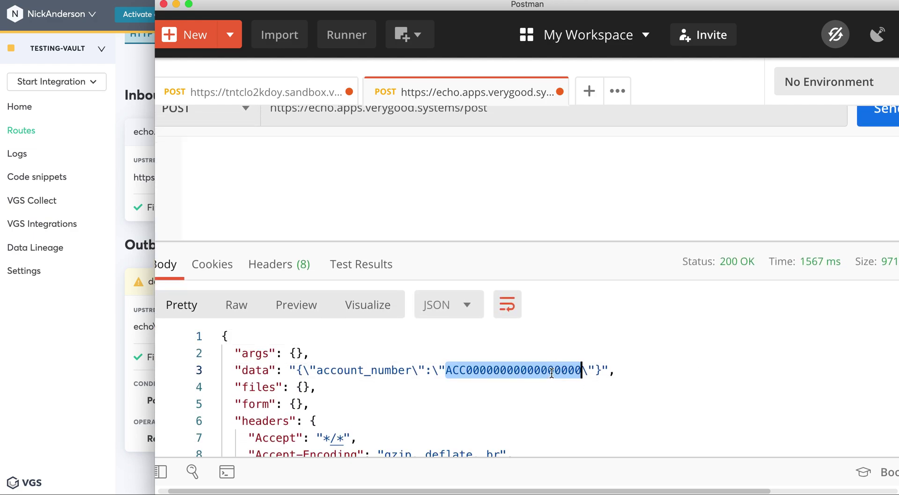